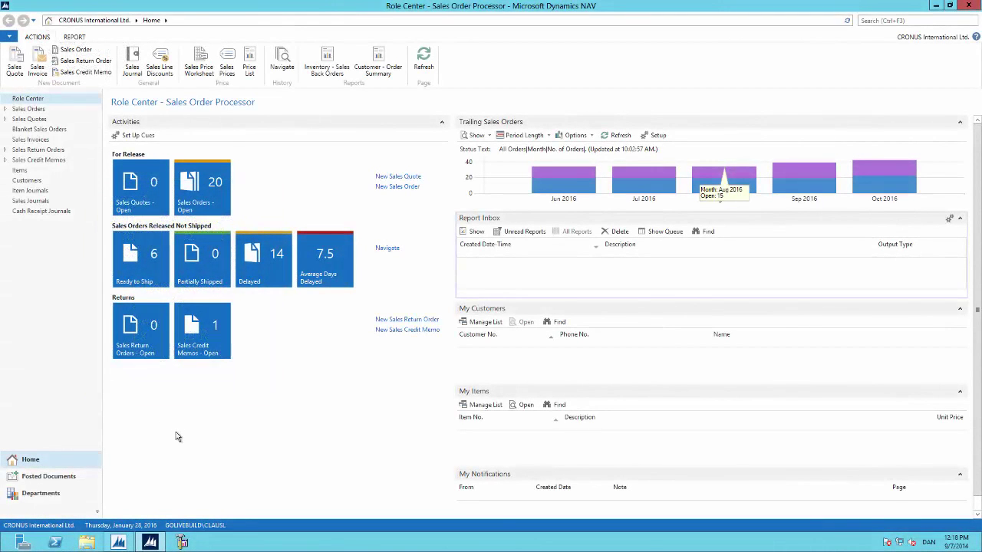
Step: Search for and open the Report Selection - Sales page
{"action": "left_click", "coordinate": [886, 21]}
{"action": "type", "text": "Report Selection Sales"}
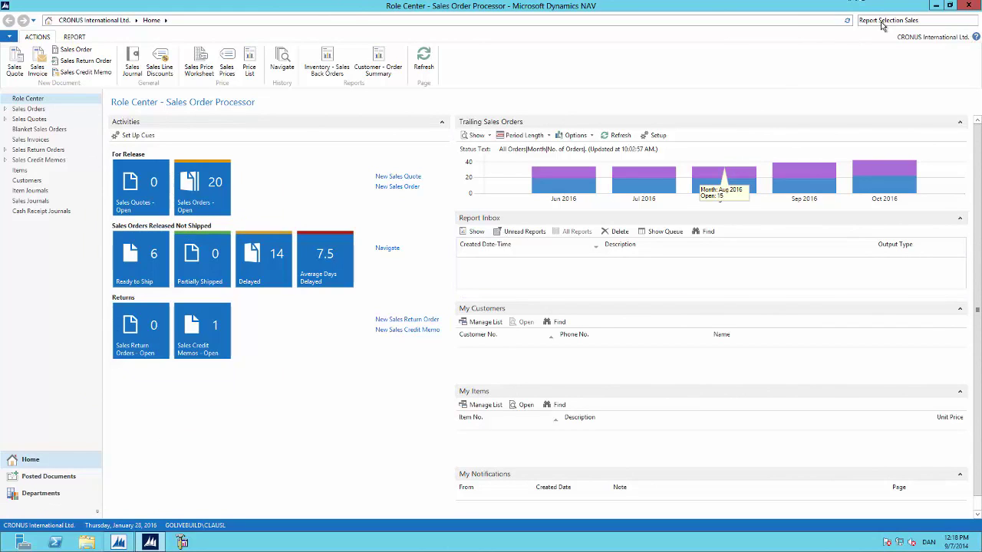
{"action": "key", "text": "Return"}
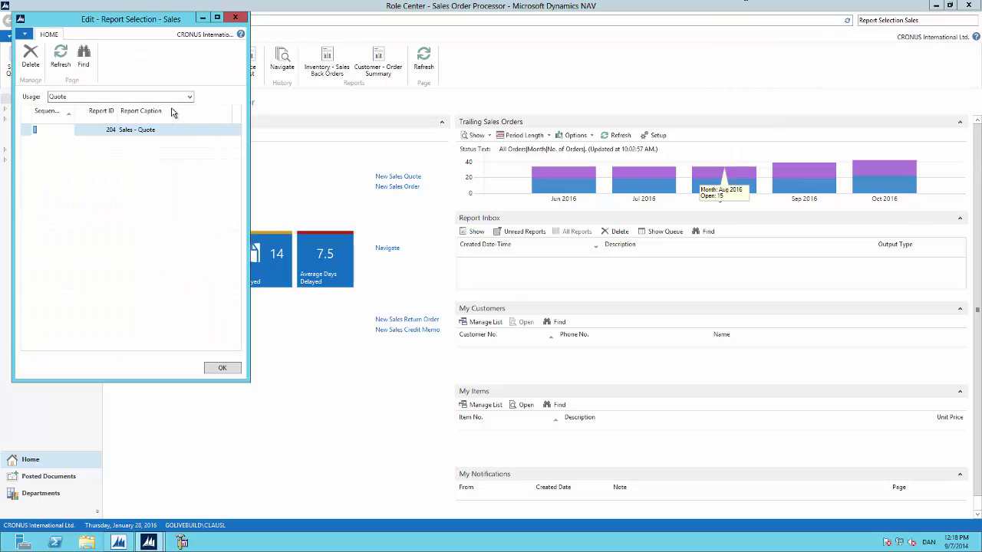
Step: Change the Invoice usage's report ID from 206 to 1306 and save the selection
{"action": "left_click", "coordinate": [188, 97]}
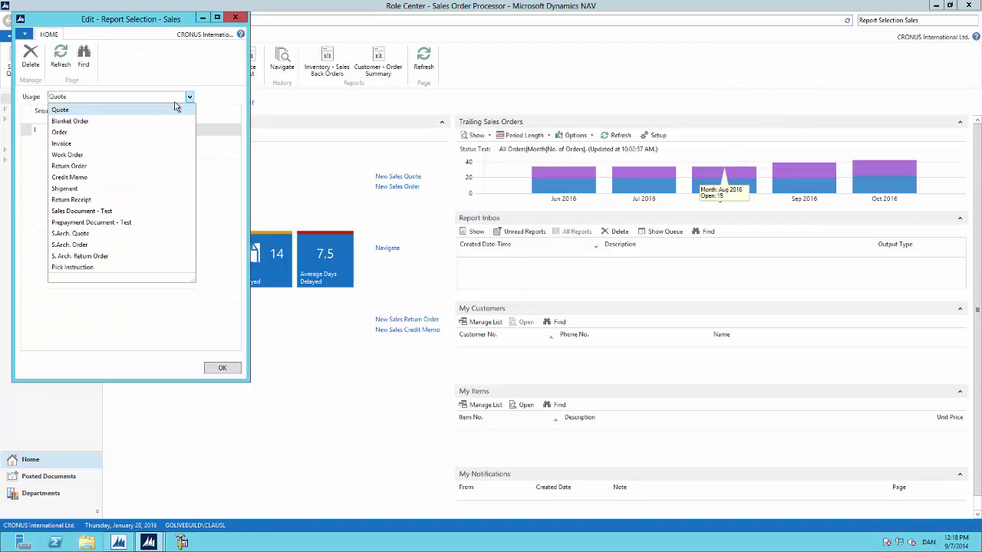
{"action": "left_click", "coordinate": [59, 145]}
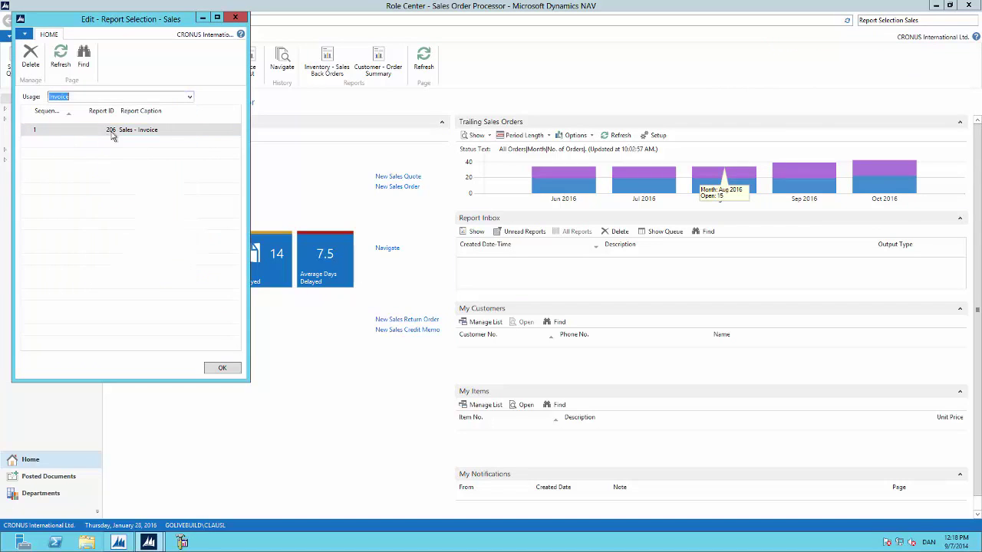
{"action": "left_click", "coordinate": [106, 131]}
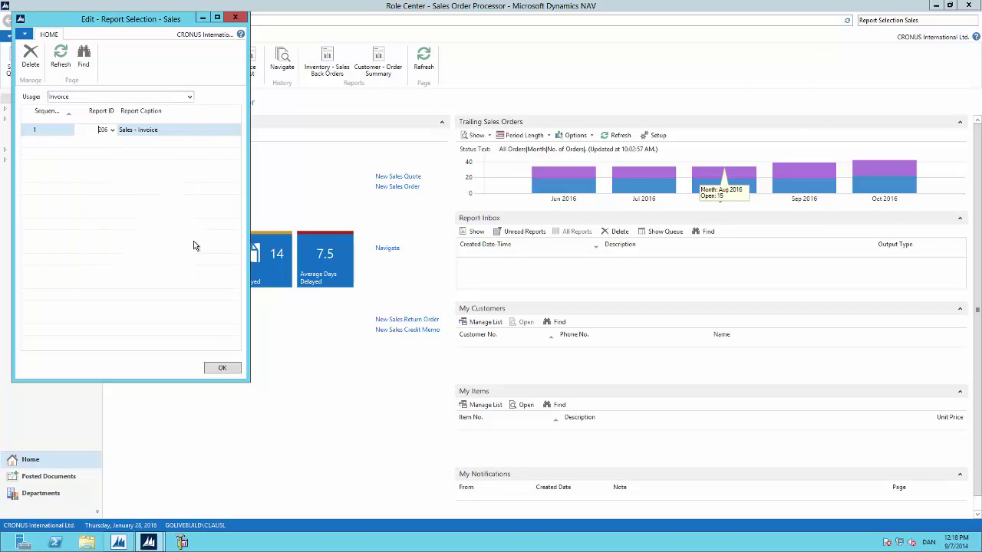
{"action": "key", "text": "ctrl+a"}
{"action": "type", "text": "1306"}
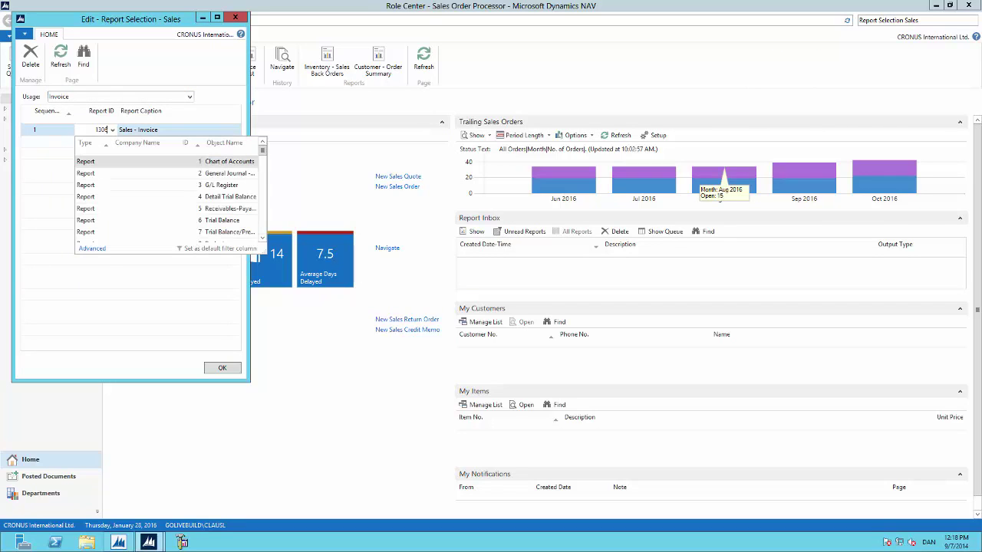
{"action": "key", "text": "Tab"}
{"action": "left_click", "coordinate": [232, 370]}
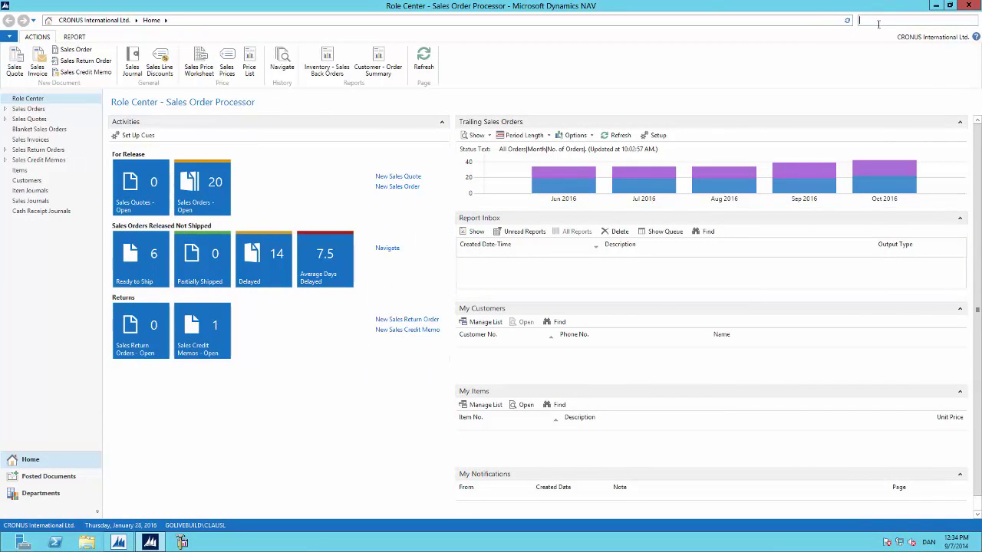
Step: Open Report Layout Selection, filter it to report 1306, and run Sales - Invoice
{"action": "type", "text": "Report Layout Selection"}
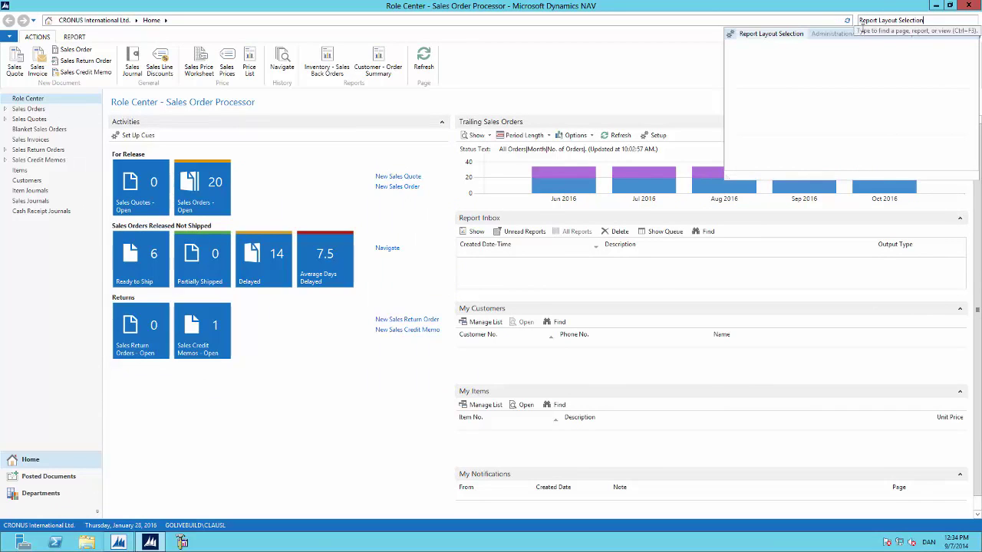
{"action": "left_click", "coordinate": [771, 34]}
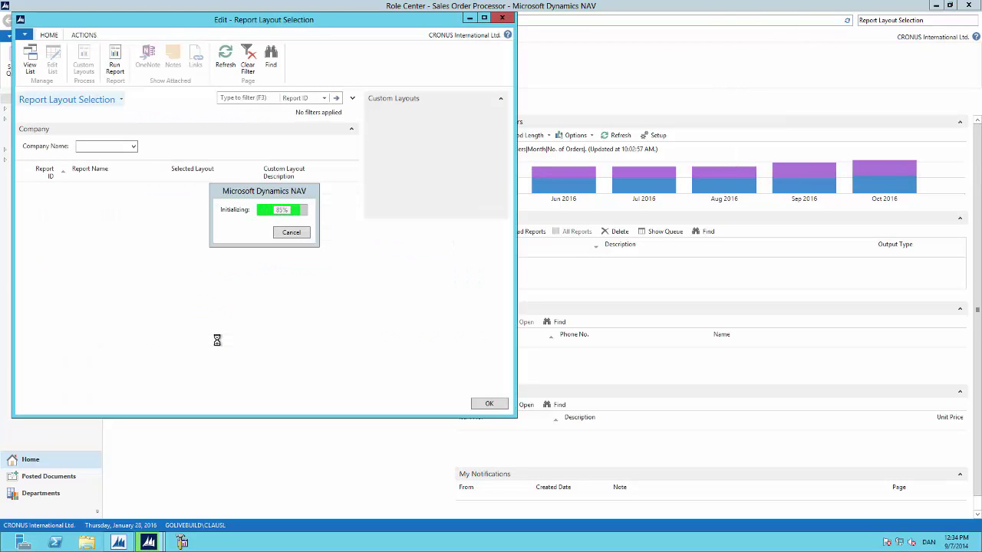
{"action": "left_click", "coordinate": [235, 98]}
{"action": "type", "text": "1306"}
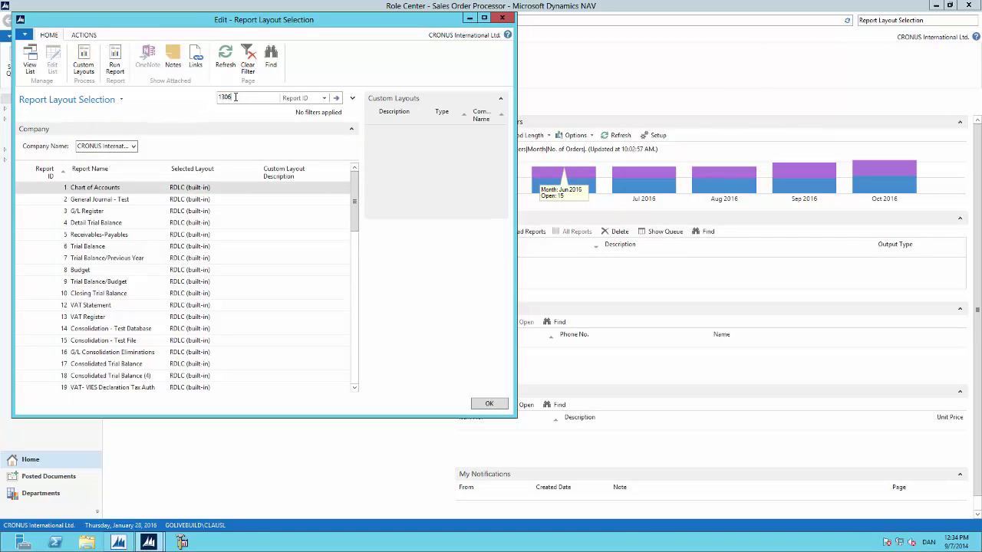
{"action": "key", "text": "Return"}
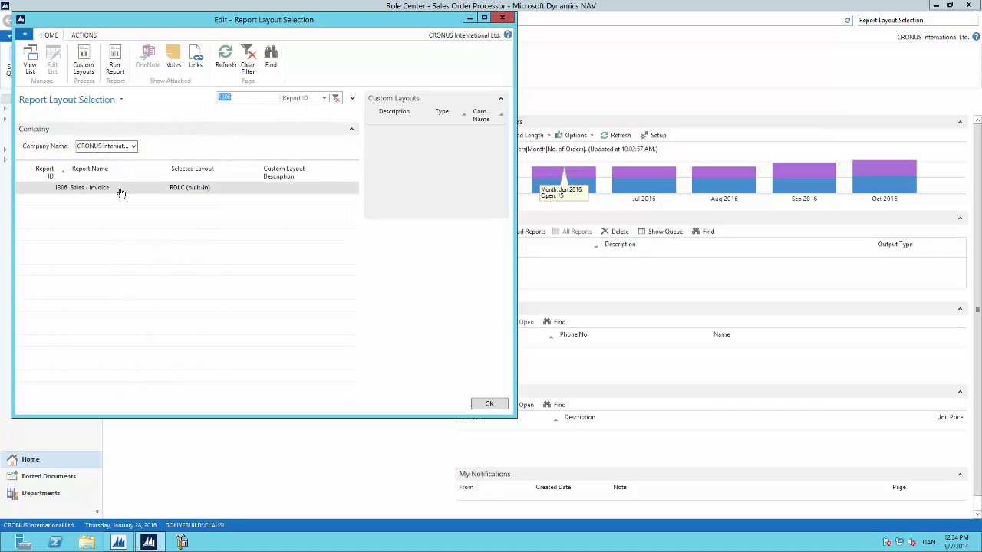
{"action": "left_click", "coordinate": [114, 54]}
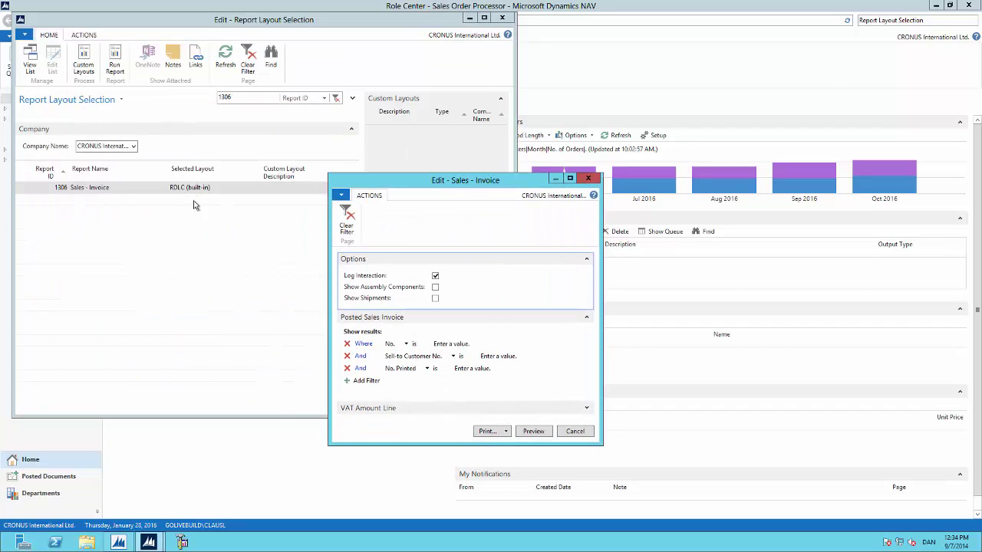
{"action": "left_click", "coordinate": [535, 431]}
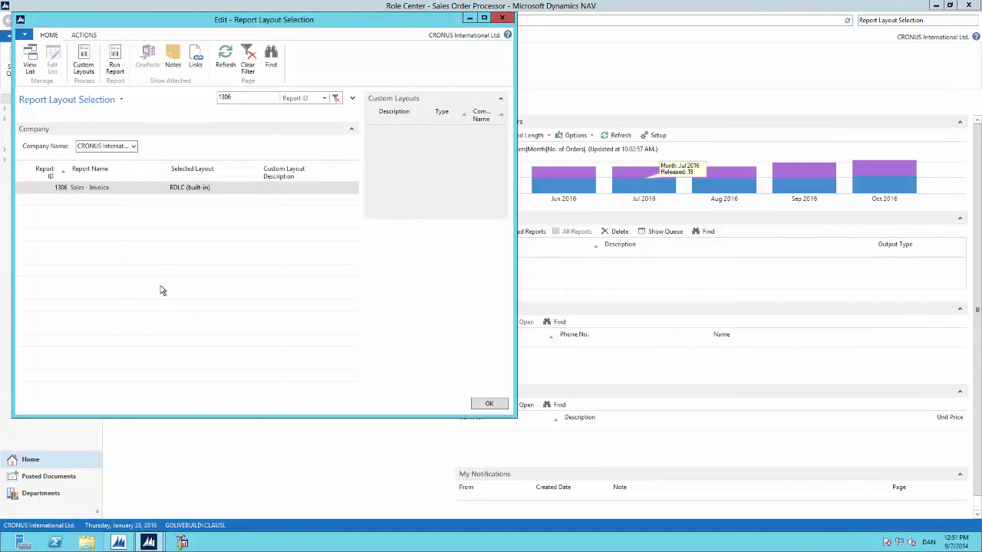
Step: Set report 1306's Selected Layout to Word (built-in)
{"action": "key", "text": "alt"}
{"action": "left_click", "coordinate": [222, 189]}
{"action": "left_click", "coordinate": [255, 187]}
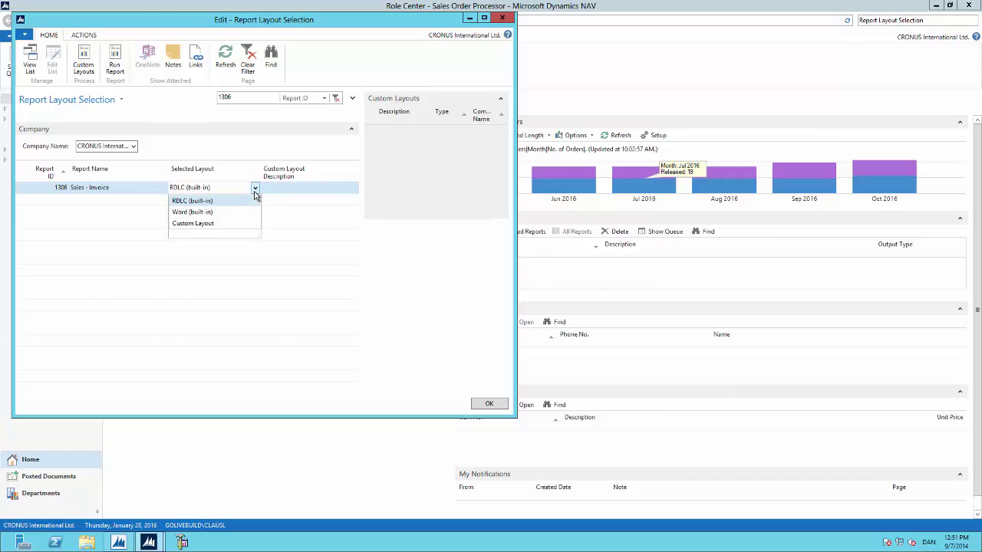
{"action": "left_click", "coordinate": [203, 217]}
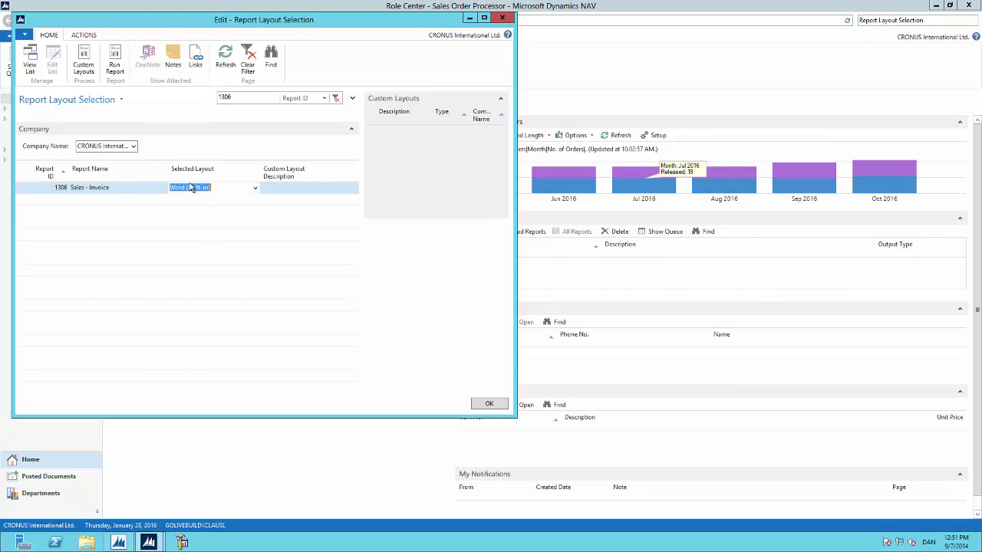
Step: Preview the Sales - Invoice report as a Word document, then close Word
{"action": "left_click", "coordinate": [114, 63]}
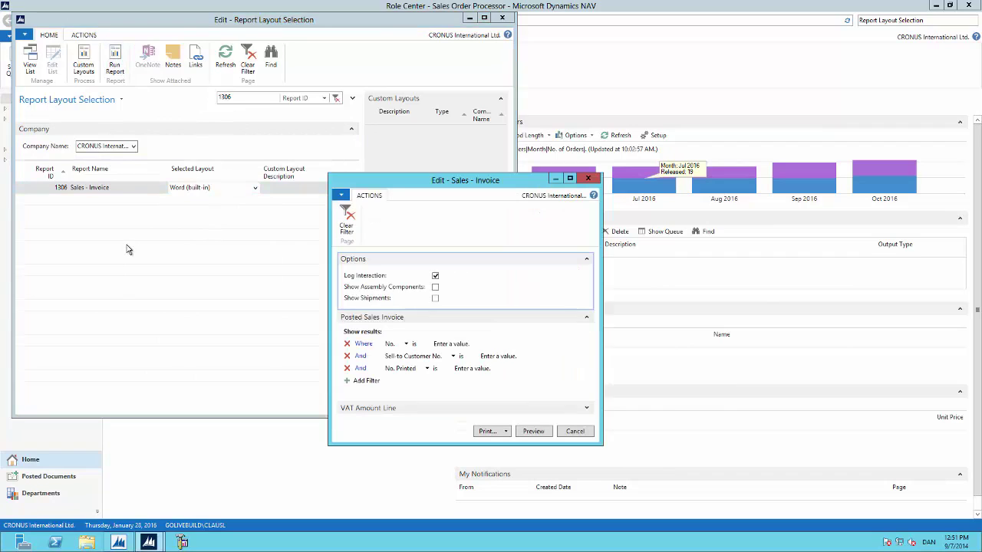
{"action": "left_click", "coordinate": [534, 431]}
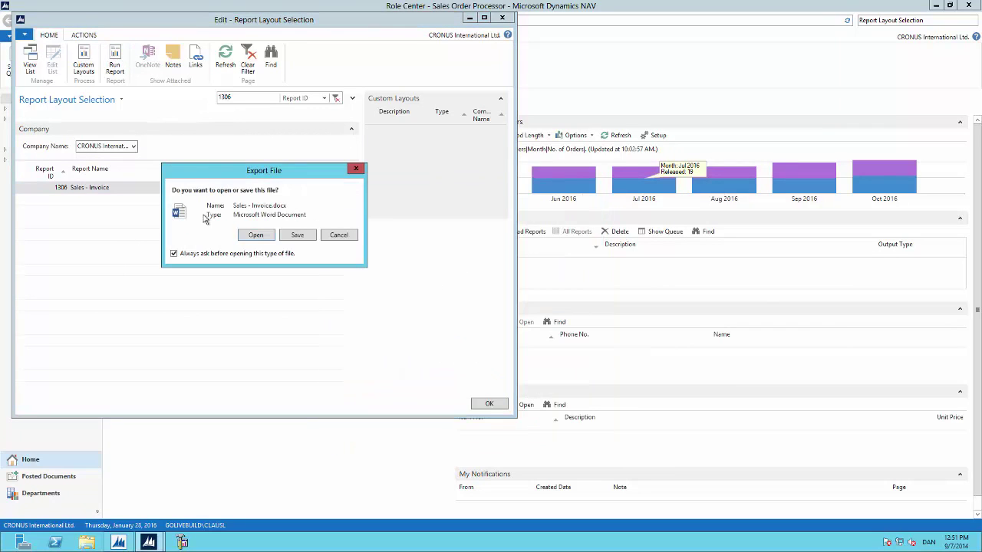
{"action": "left_click", "coordinate": [254, 236]}
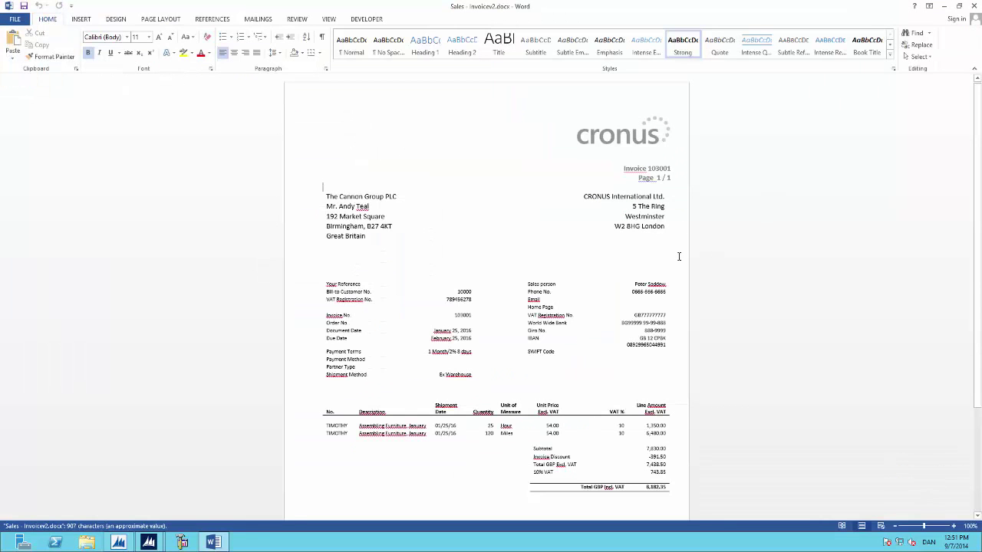
{"action": "left_click", "coordinate": [976, 6]}
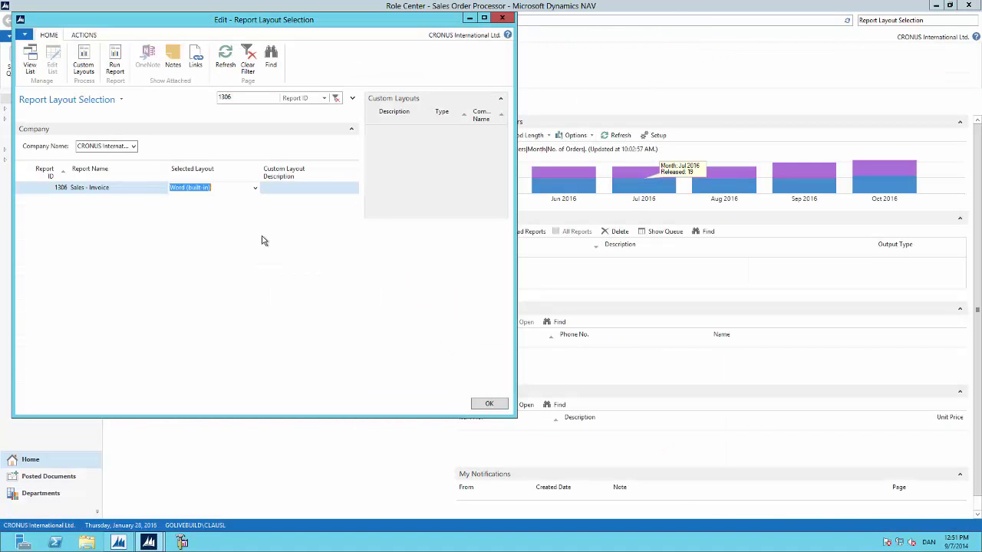
Step: Print the Sales - Invoice report to PDF and open the exported file
{"action": "left_click", "coordinate": [115, 65]}
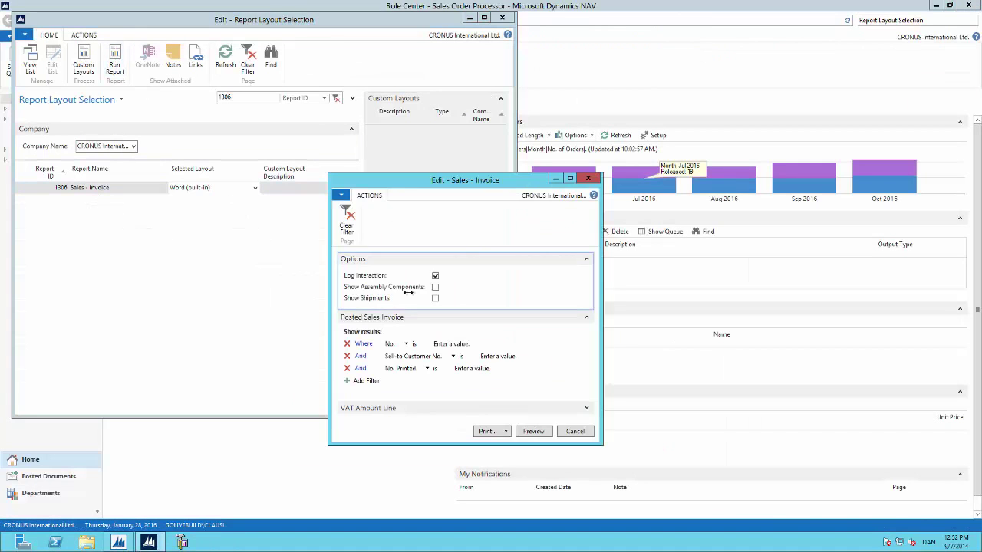
{"action": "left_click", "coordinate": [505, 431]}
{"action": "left_click", "coordinate": [495, 456]}
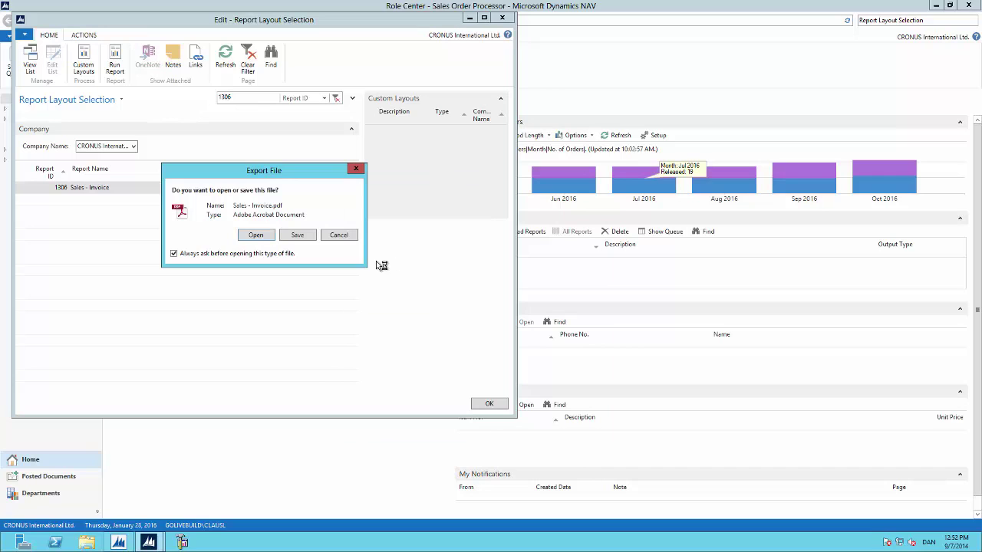
{"action": "left_click", "coordinate": [265, 237]}
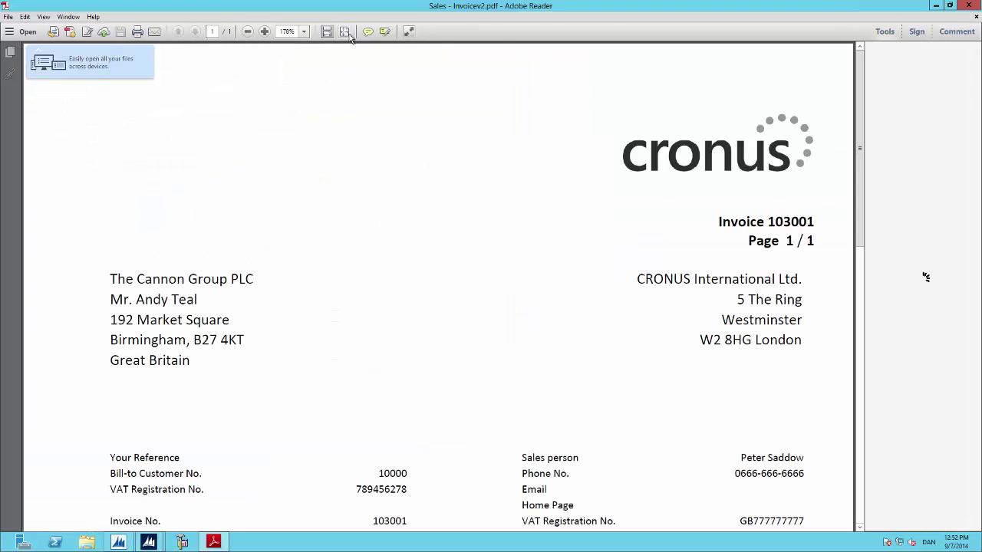
Step: Fit the whole one-page invoice 103001 PDF into the Adobe Reader window
{"action": "left_click", "coordinate": [345, 32]}
{"action": "left_click", "coordinate": [347, 32]}
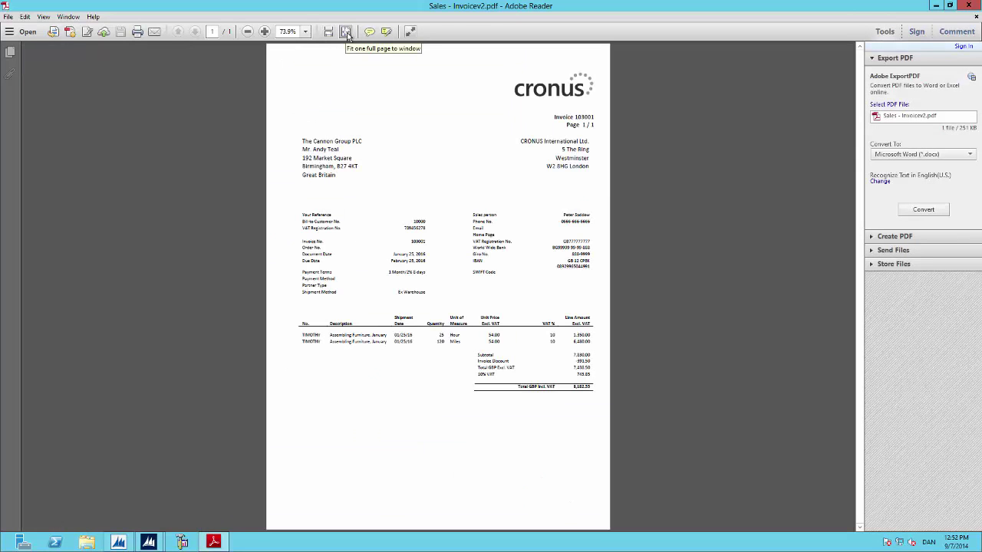